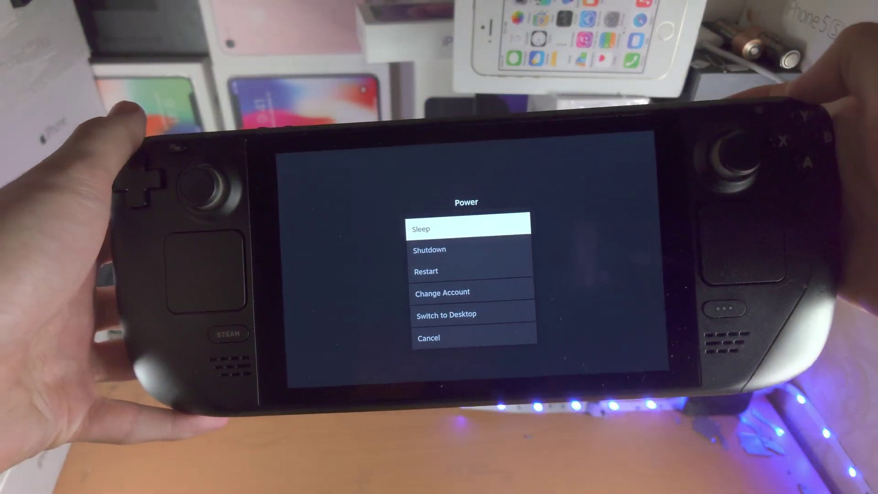
Highlight Switch to Desktop in the Gaming Mode Power menu.
key("Down")
key("Down")
key("Down")
key("Down")
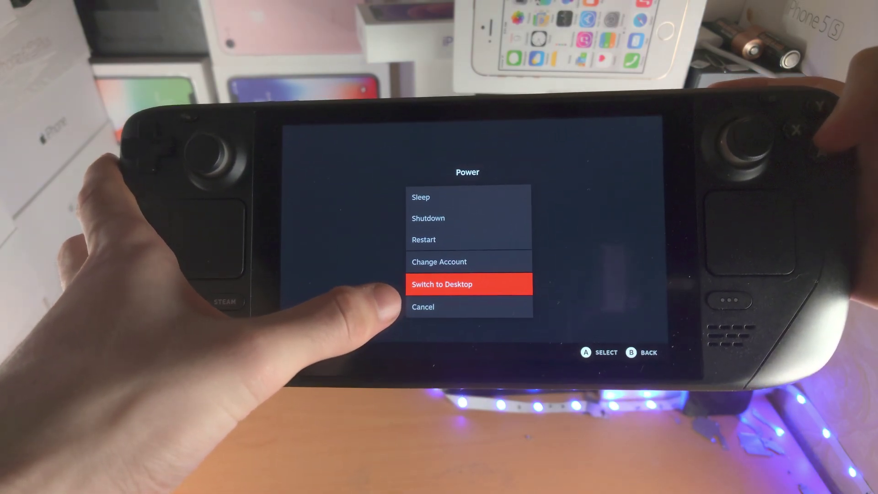
Switch to desktop mode and launch Discover by searching 'dis' in the launcher.
left_click(412, 293)
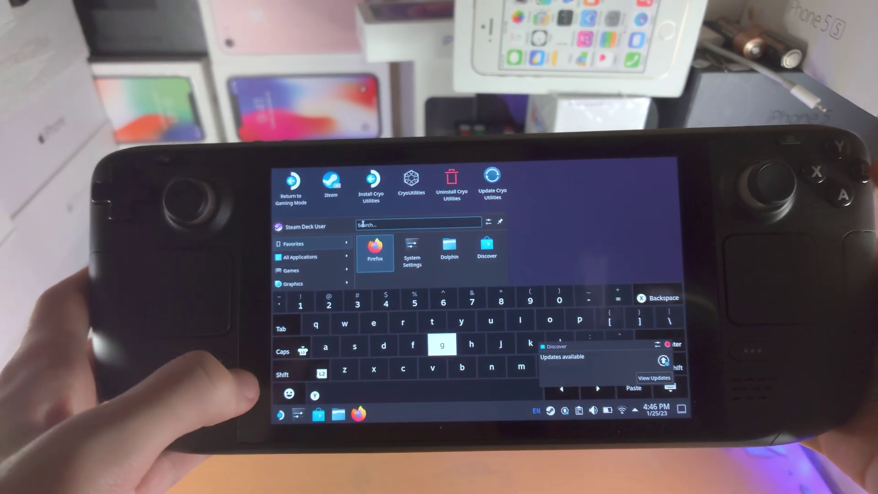
left_click(382, 341)
type("d")
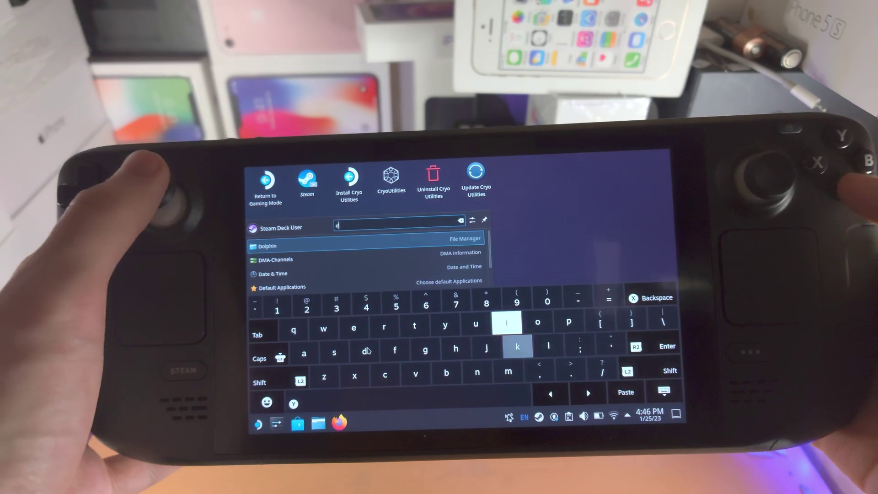
type("is")
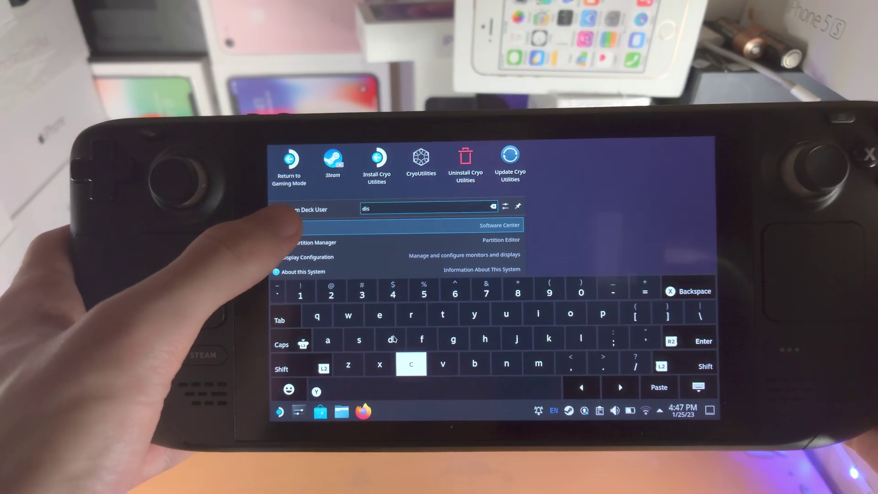
key("Return")
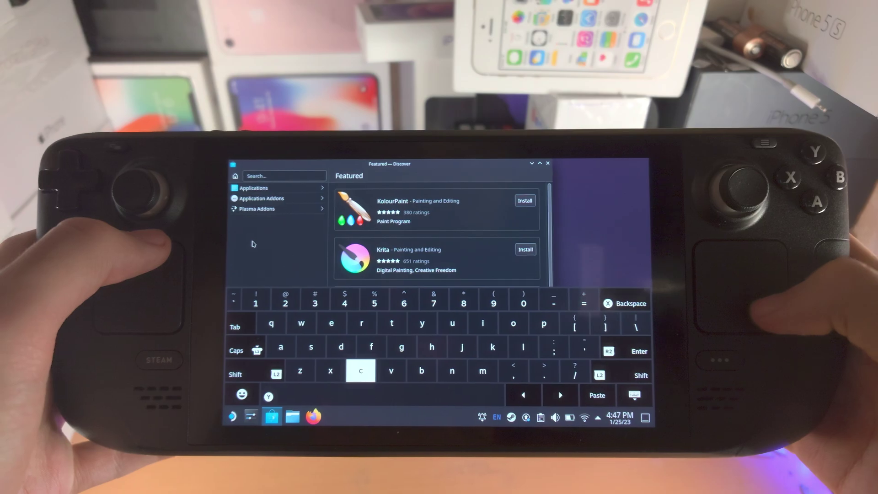
Search Discover for 'firefox', fixing a typo, and find Firefox listed as installed.
left_click(265, 177)
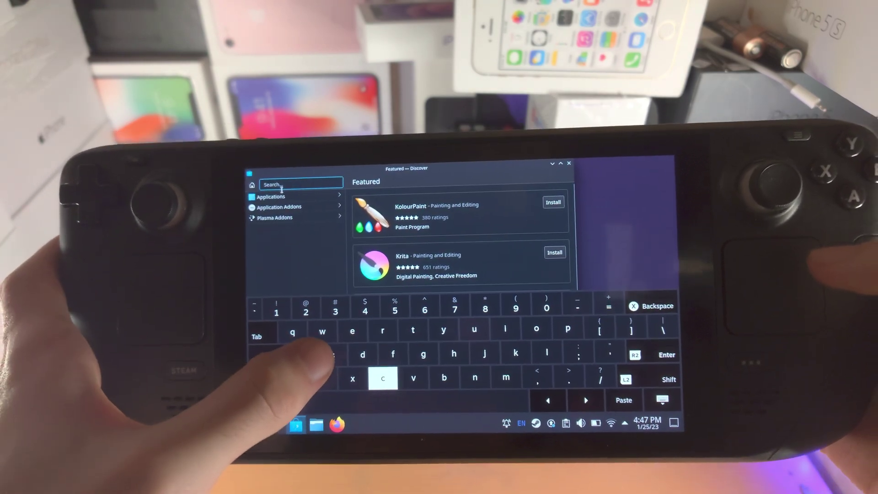
type("c")
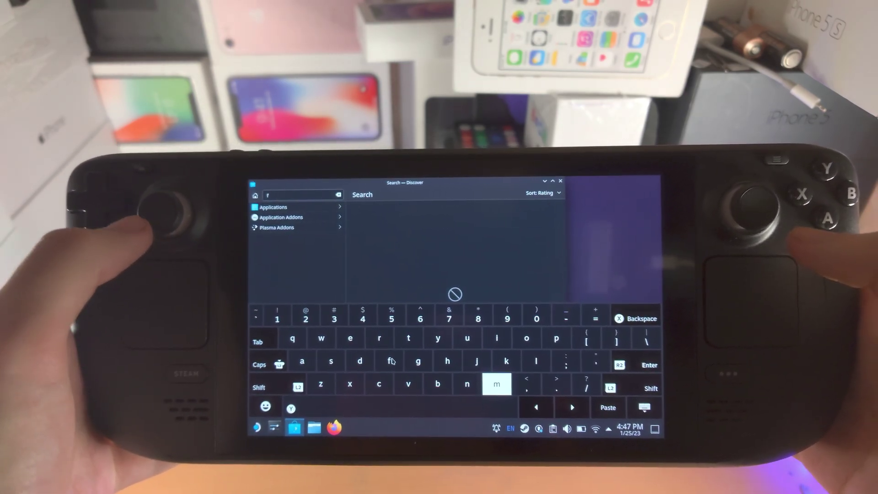
key("Up")
key("Up")
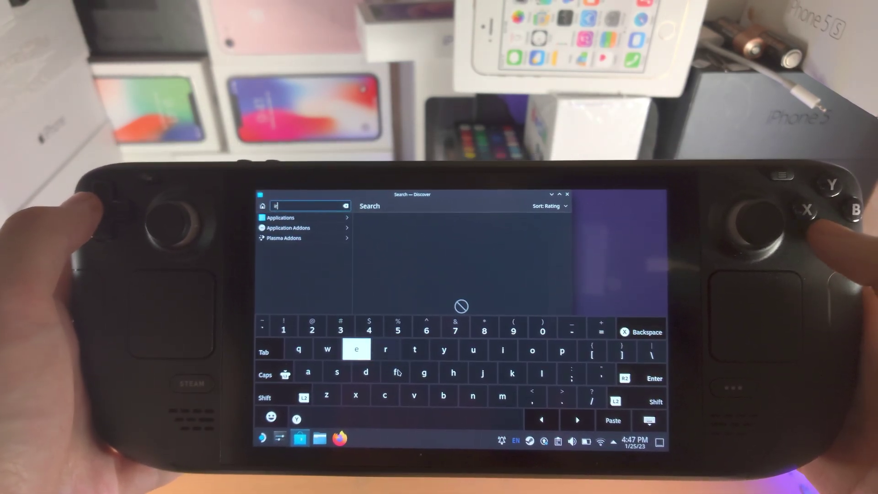
type("e")
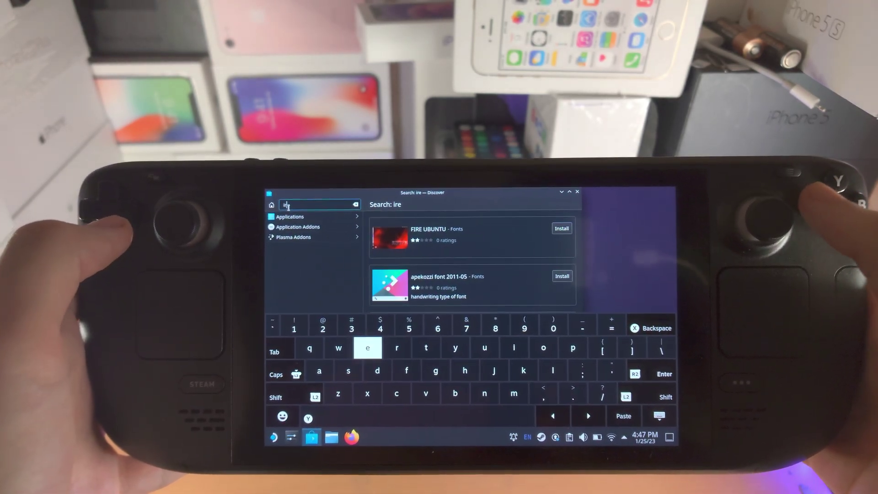
key("BackSpace")
key("BackSpace")
key("BackSpace")
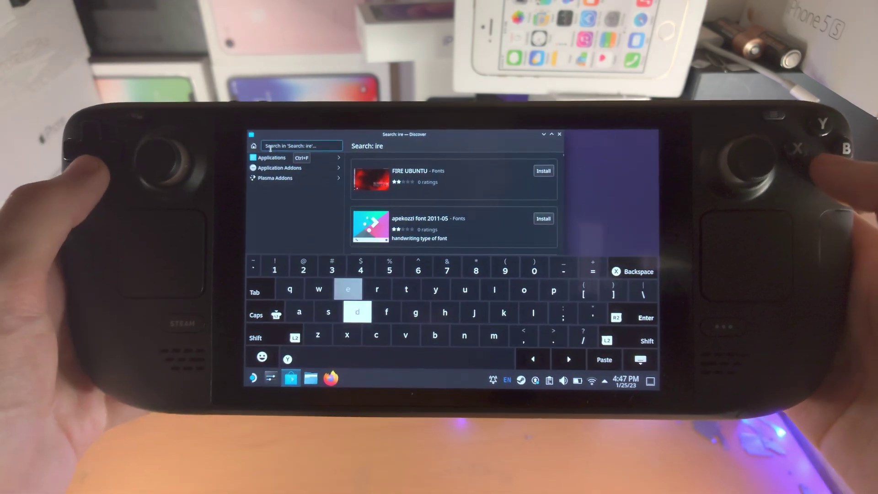
type("firefox")
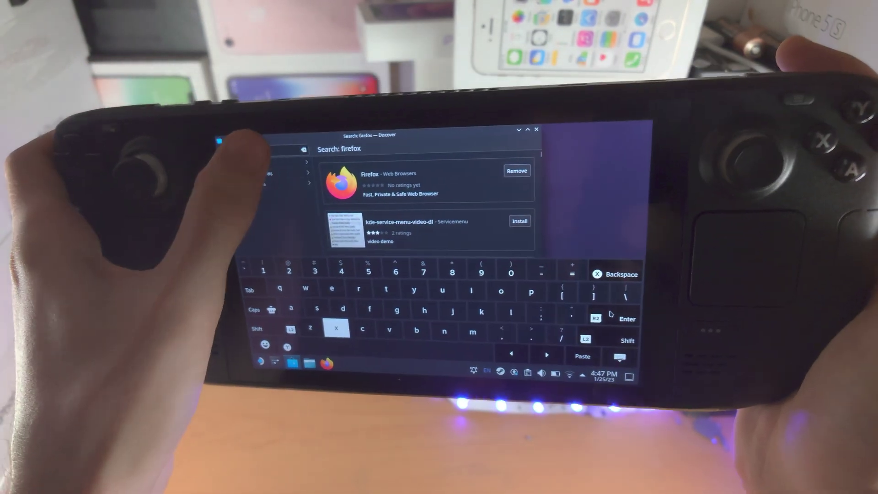
left_click(263, 161)
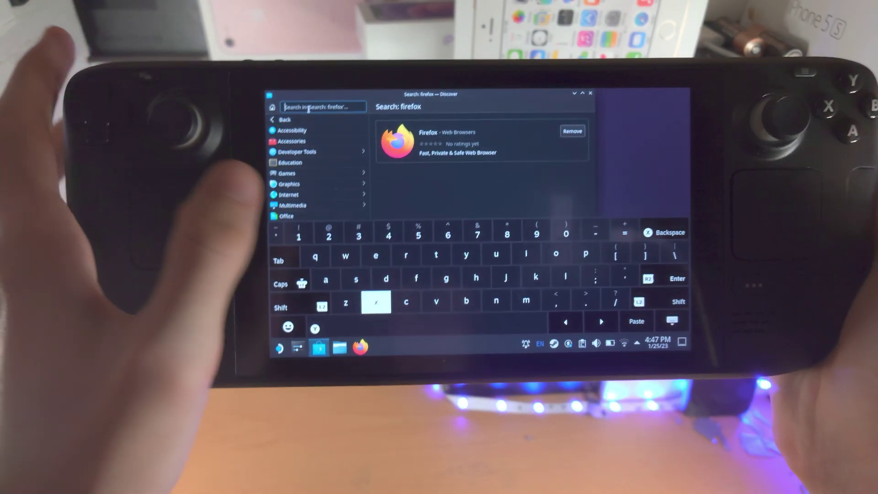
Search Discover for 'chrome', showing Google Chrome as already installed.
left_click(400, 315)
type("c")
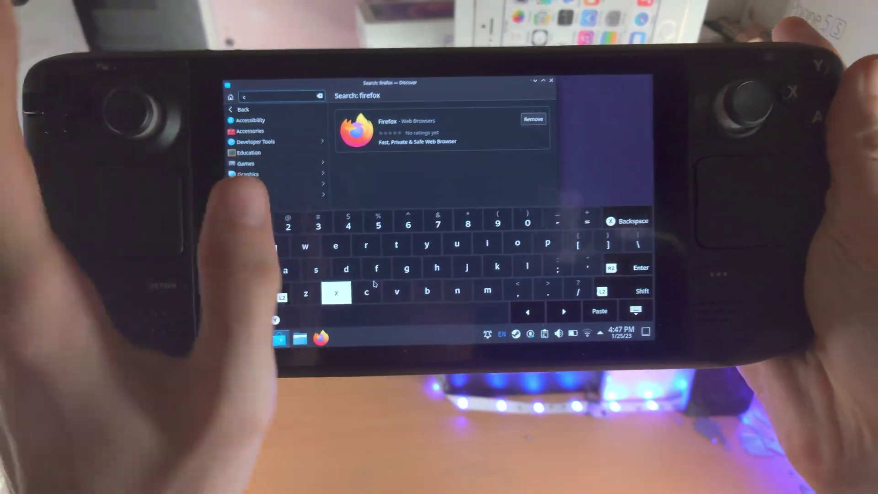
left_click(437, 267)
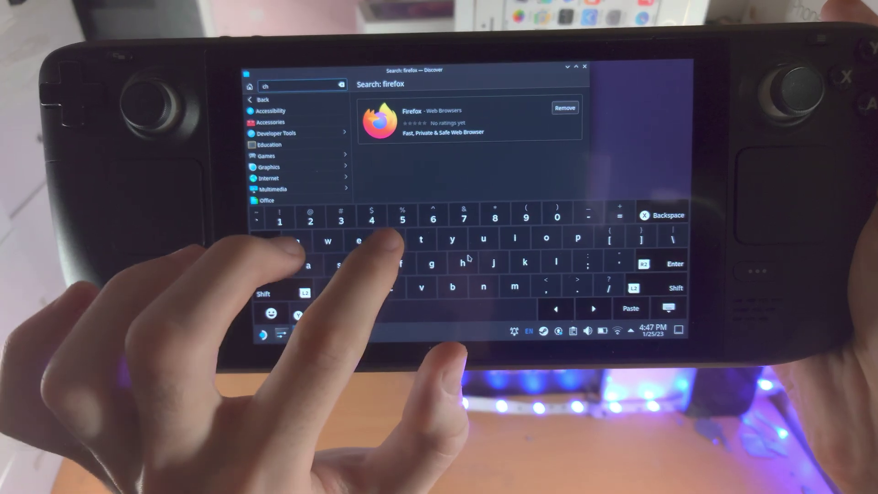
left_click(392, 237)
left_click(546, 235)
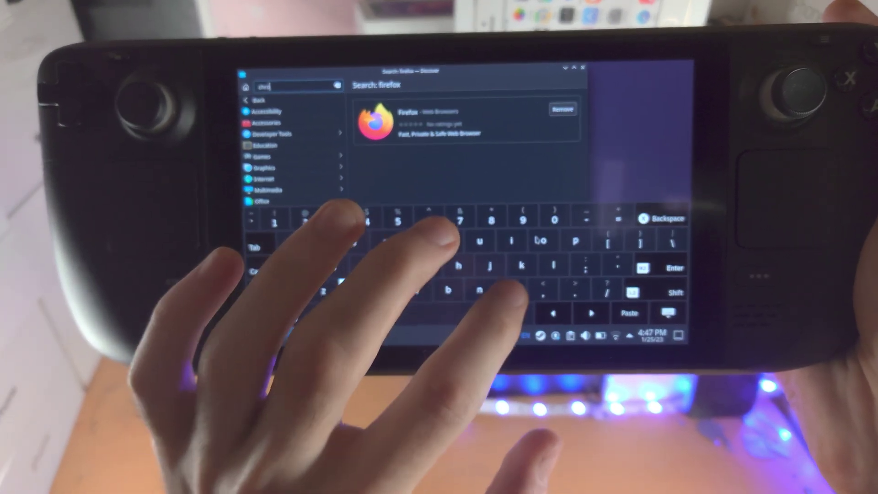
left_click(515, 283)
left_click(357, 241)
left_click(648, 265)
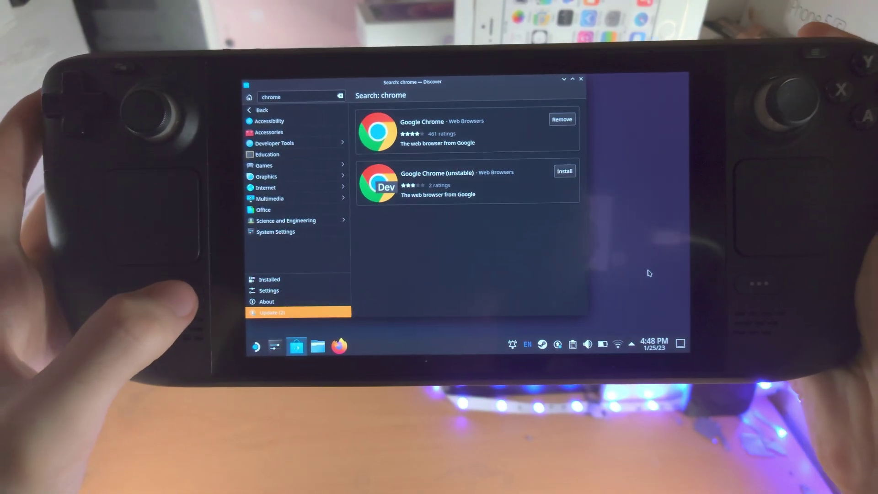
left_click(271, 369)
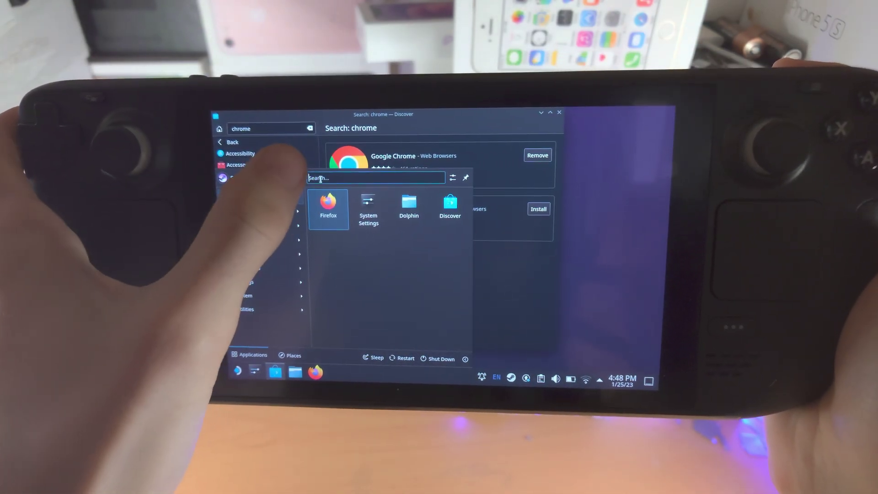
Find Firefox with a 'fire' launcher search, add it to Steam, and close Discover.
key("super+x")
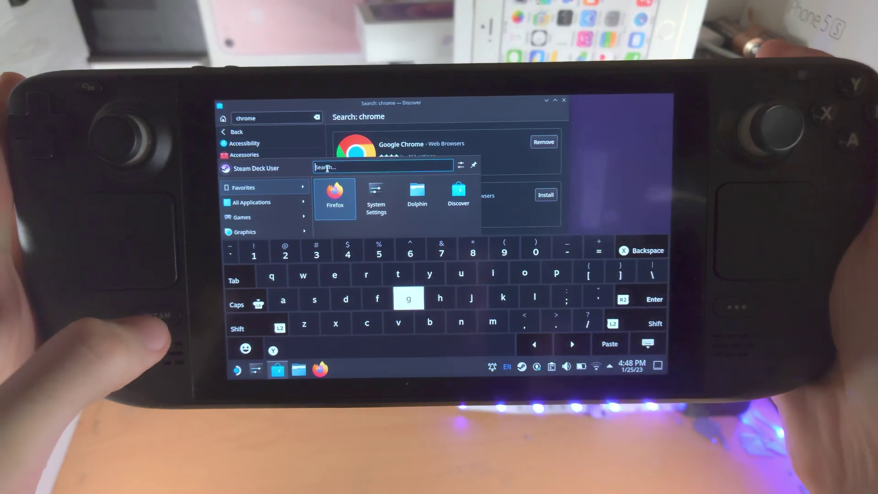
type("f")
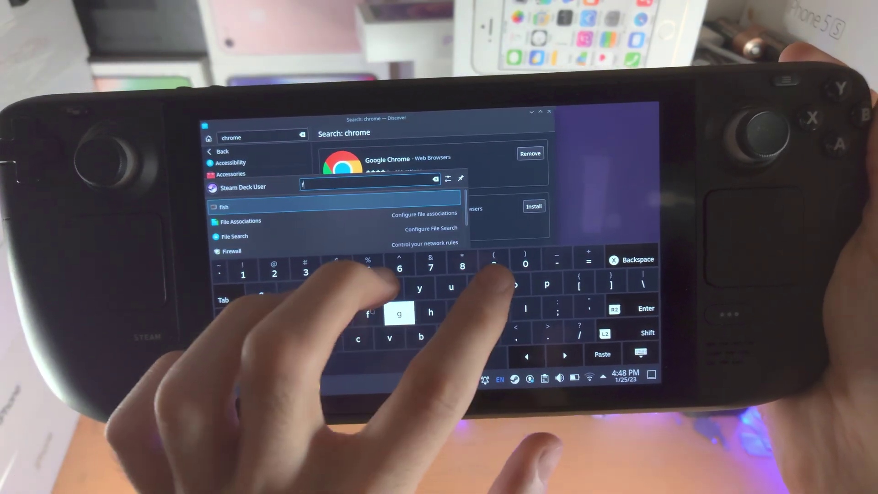
type("ire")
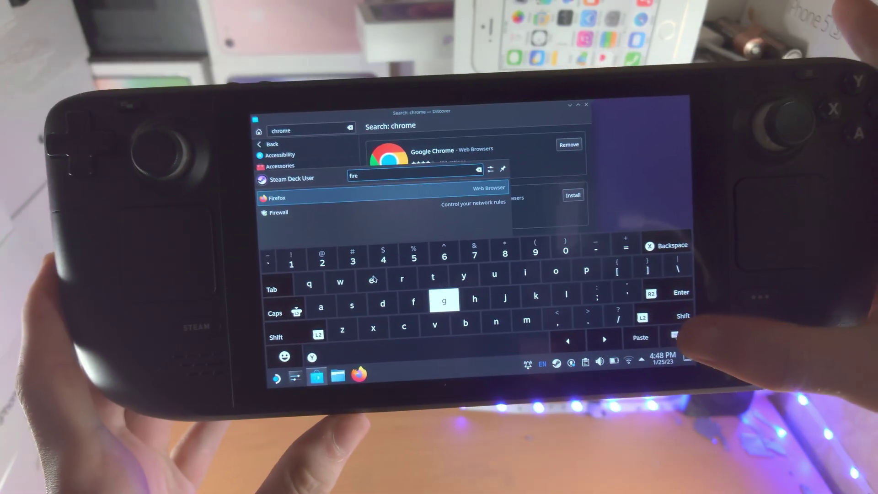
left_click(675, 335)
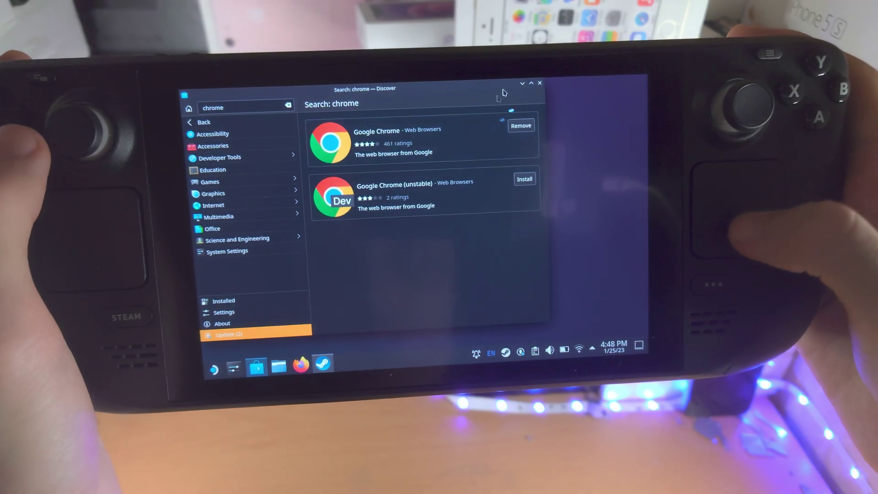
left_click(534, 85)
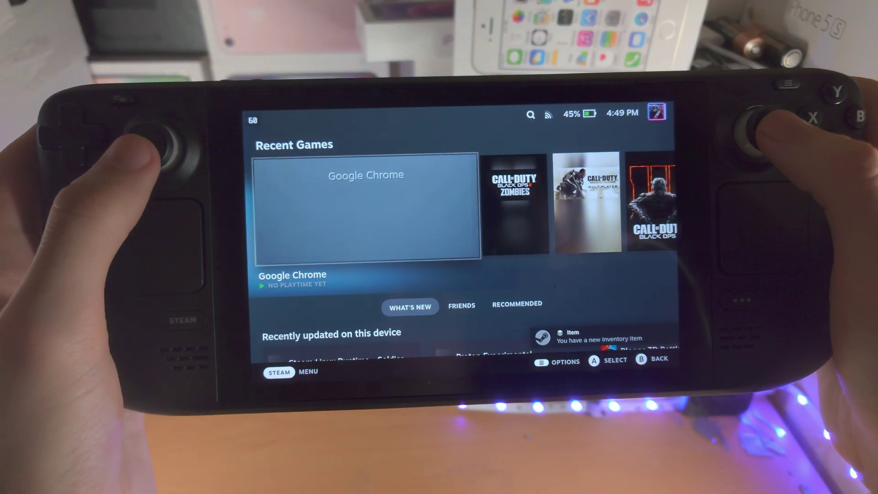
Select the Firefox tile in the Library's non-Steam games and play it.
key("super")
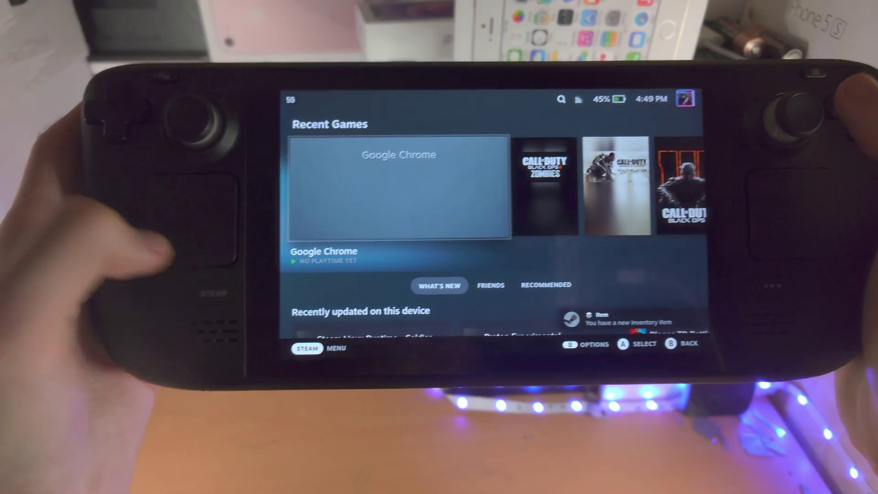
key("Down")
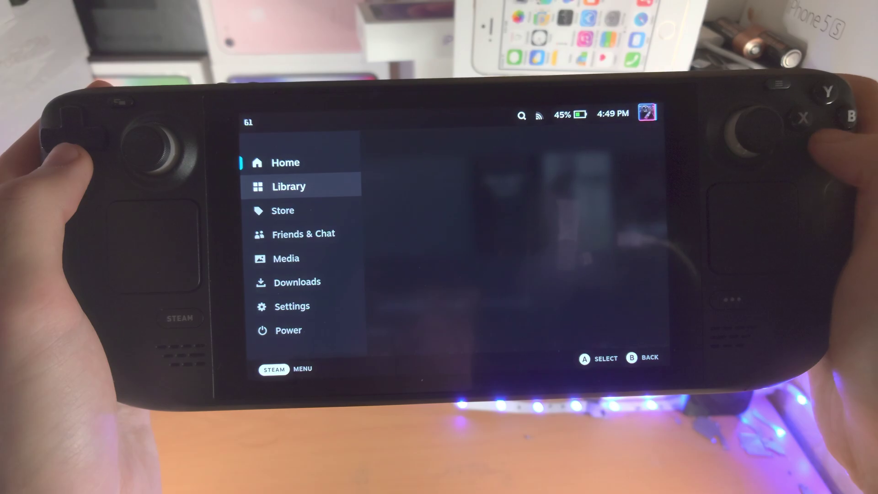
key("Return")
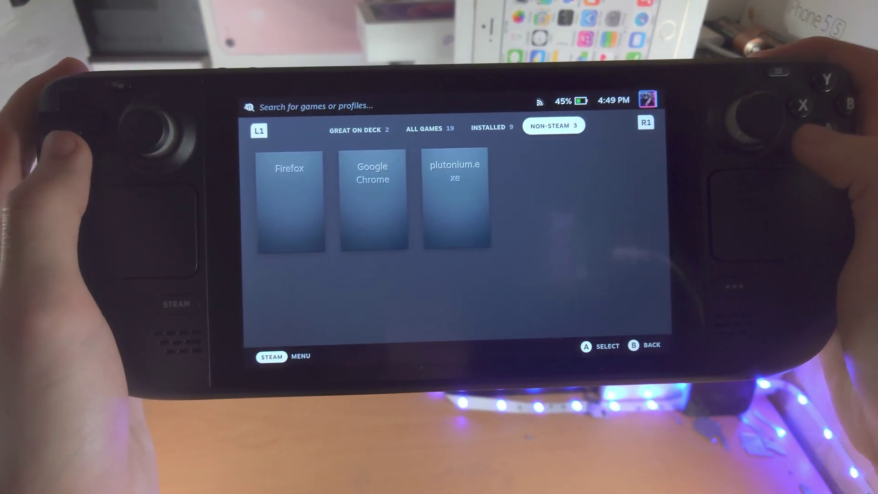
key("Down")
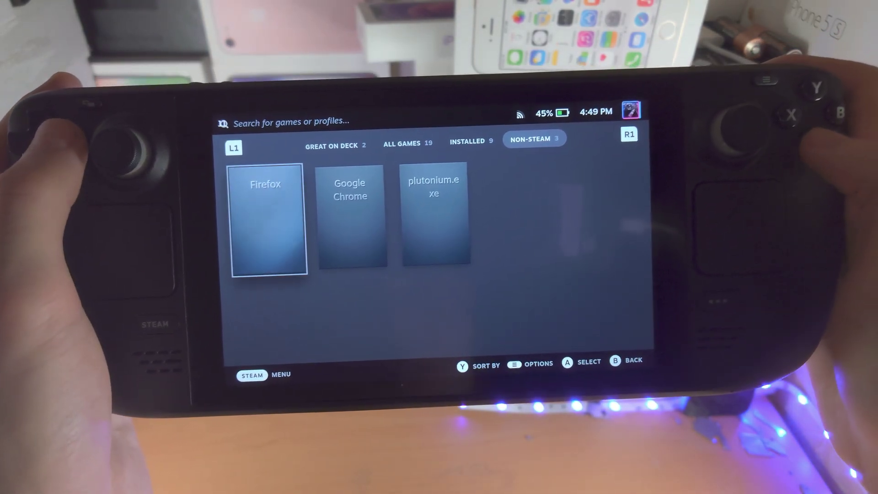
key("Right")
key("Left")
key("Right")
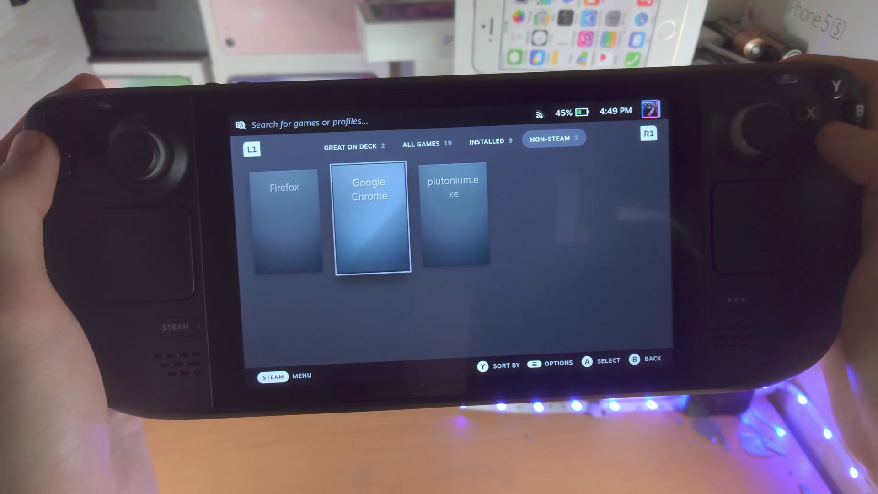
key("Left")
key("Return")
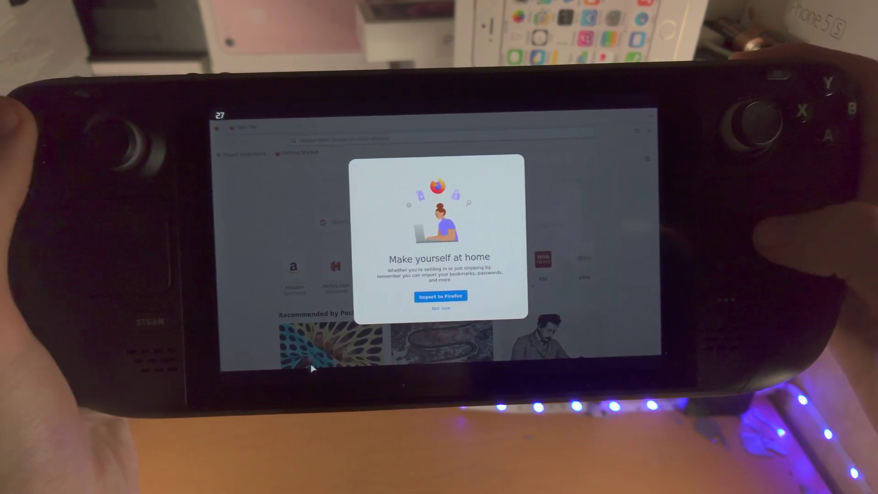
Dismiss Firefox's import-bookmarks prompt with Not Now and close the address-bar tip.
left_click(438, 314)
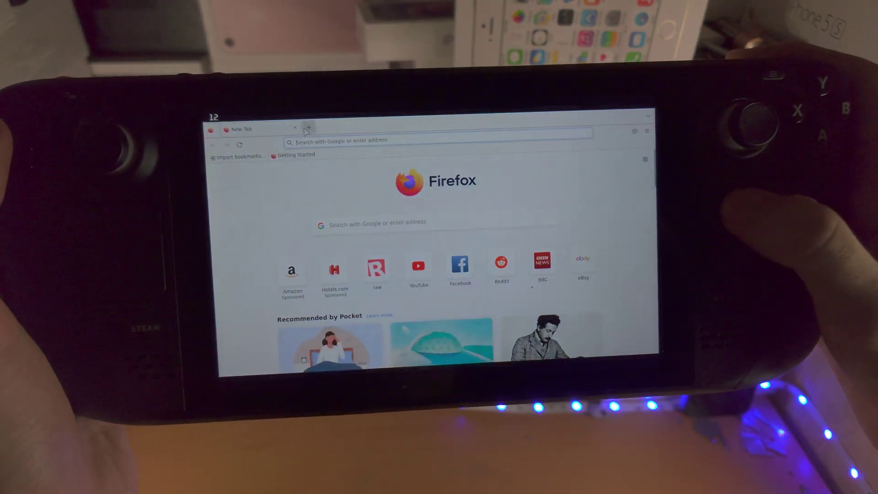
left_click(316, 137)
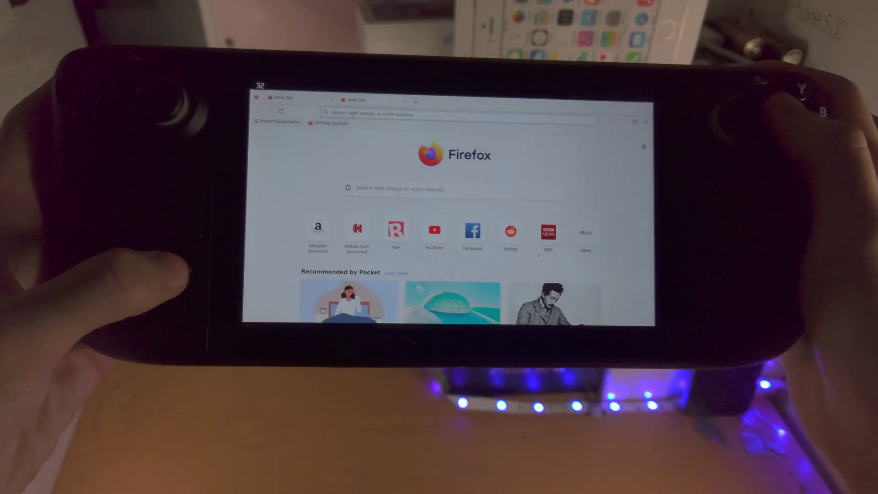
key("super+x")
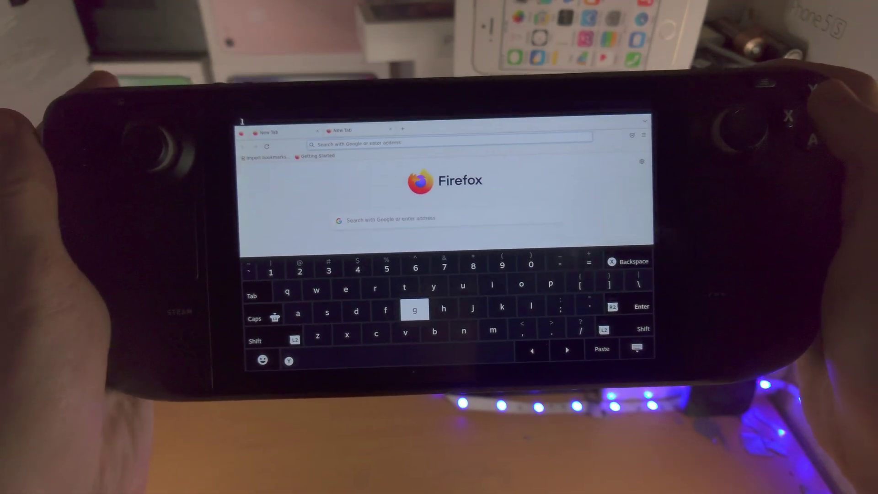
type("yo")
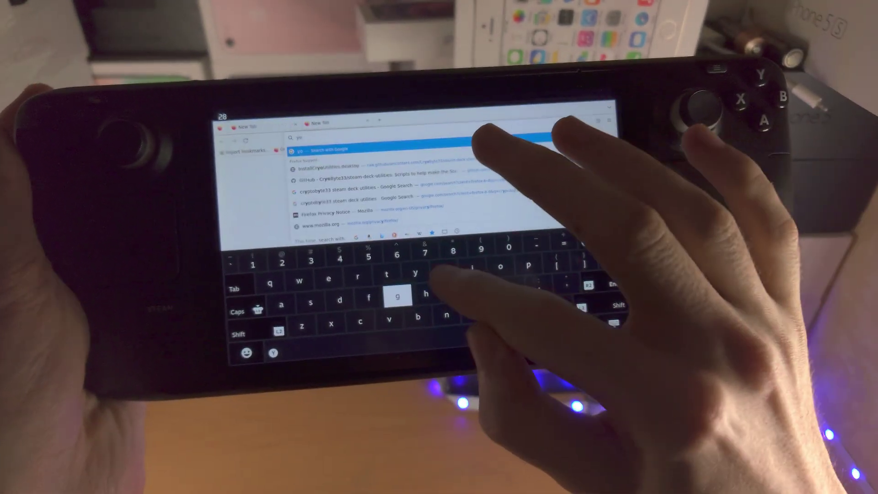
type("utube")
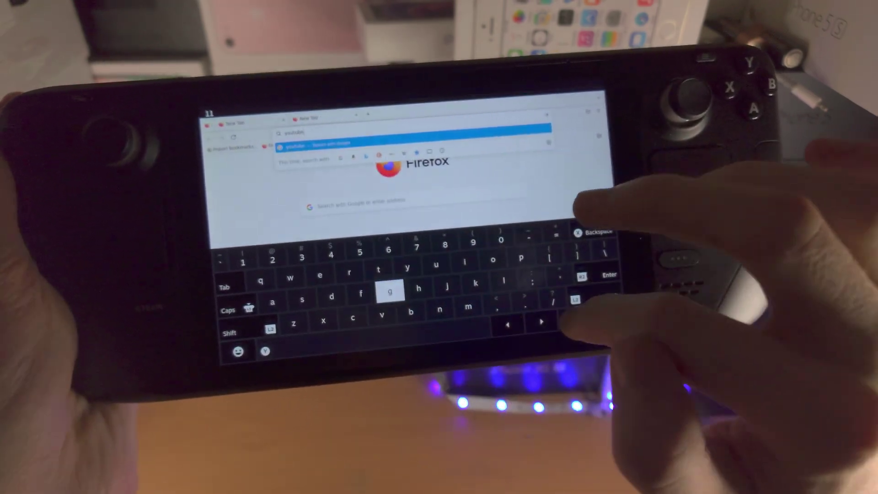
type(".c")
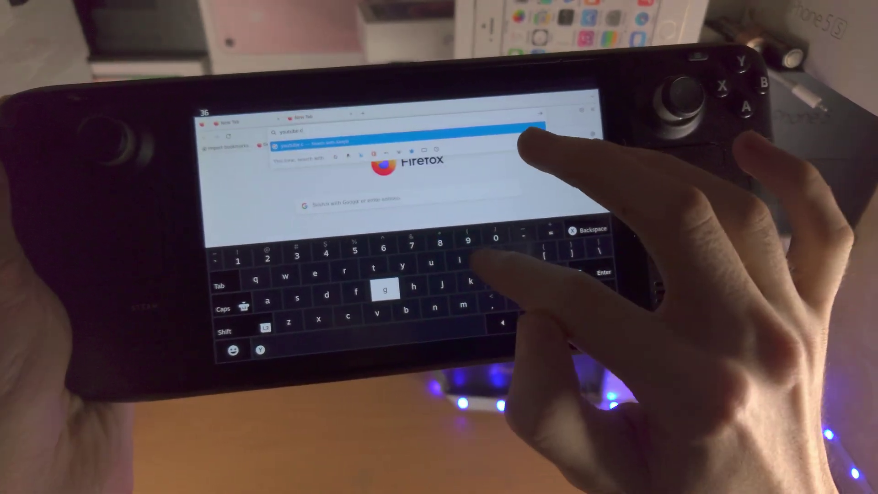
type("om/")
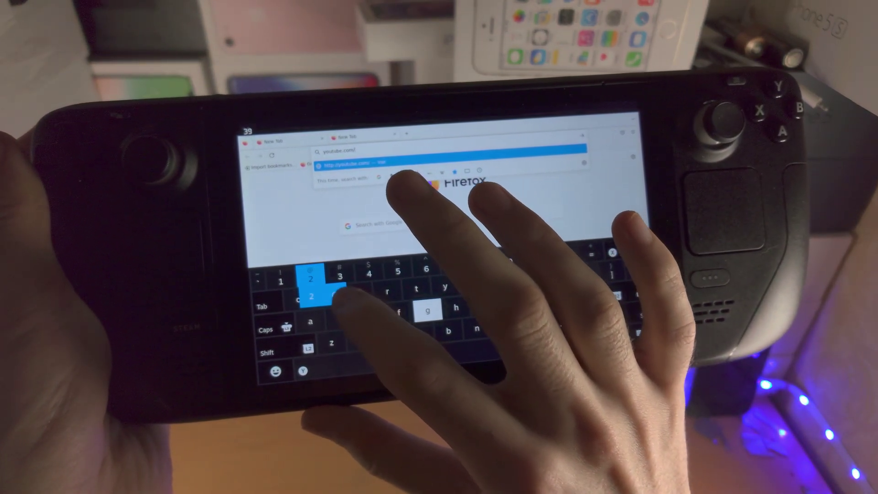
left_click(269, 352)
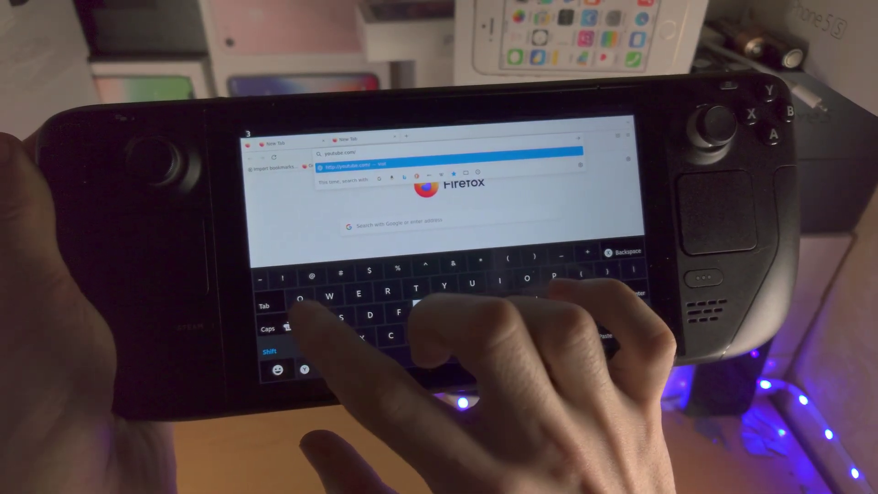
type("@sau")
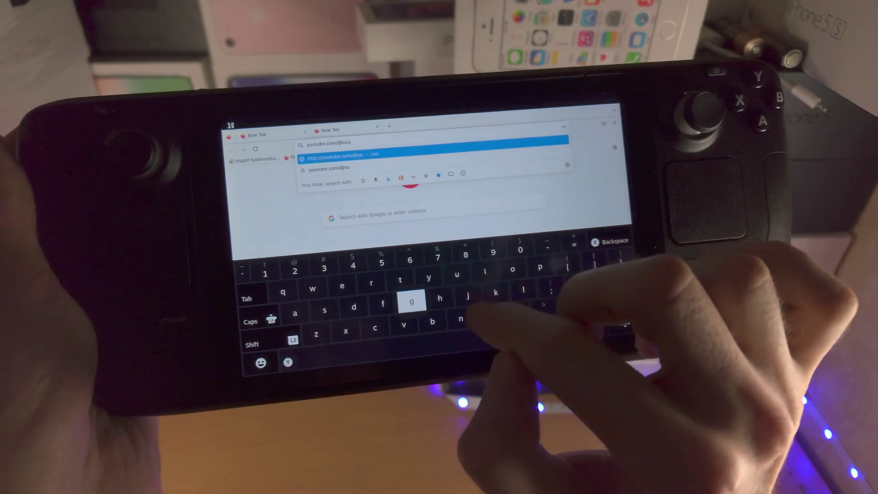
type("ndero")
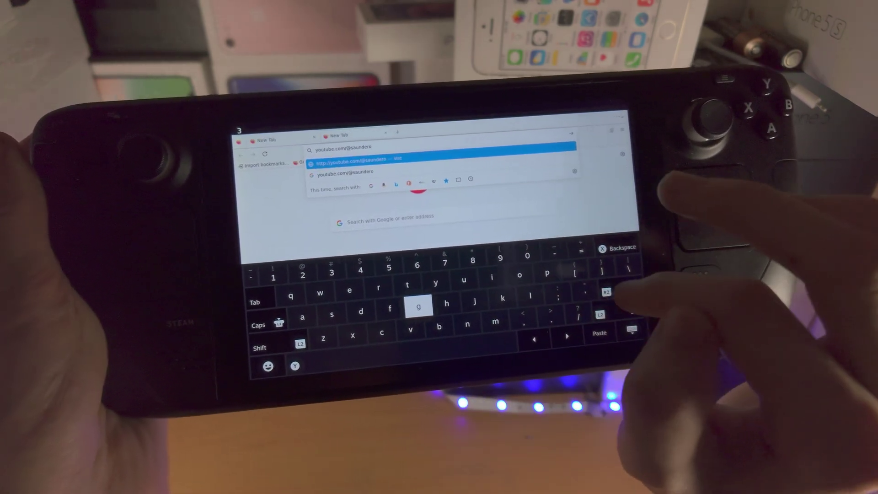
key("Return")
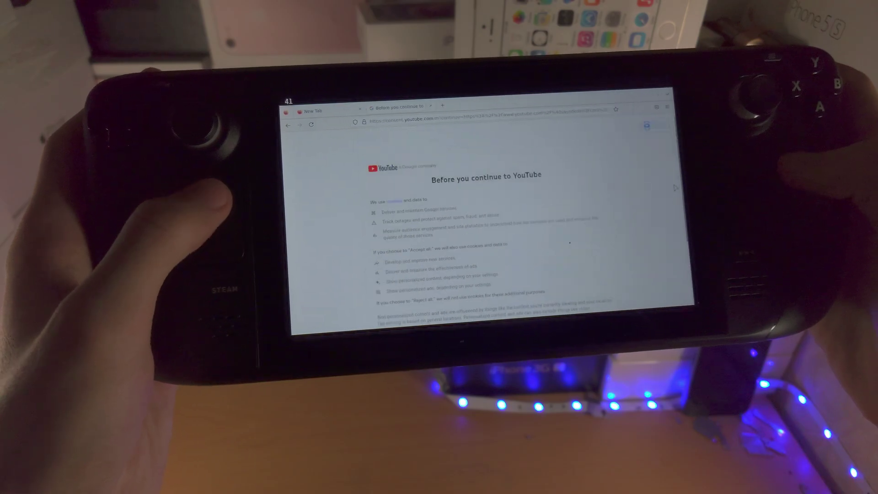
scroll(570, 242, "down", 5)
scroll(563, 244, "up", 4)
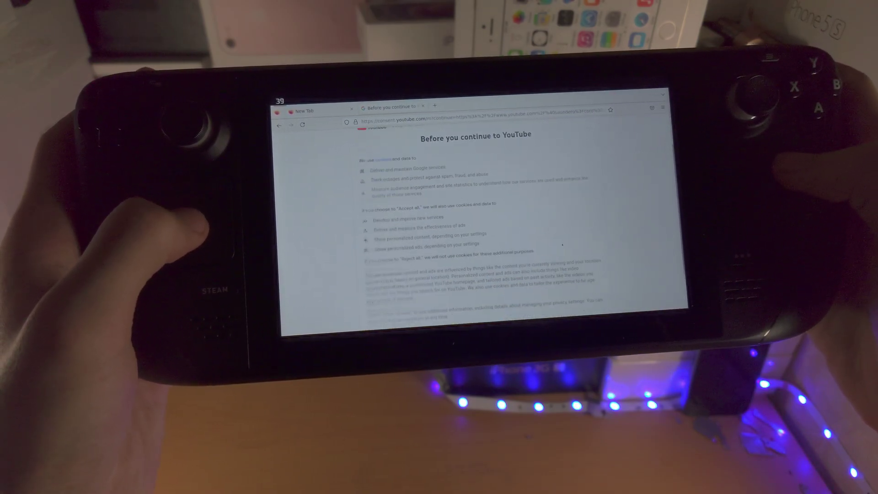
scroll(562, 244, "down", 5)
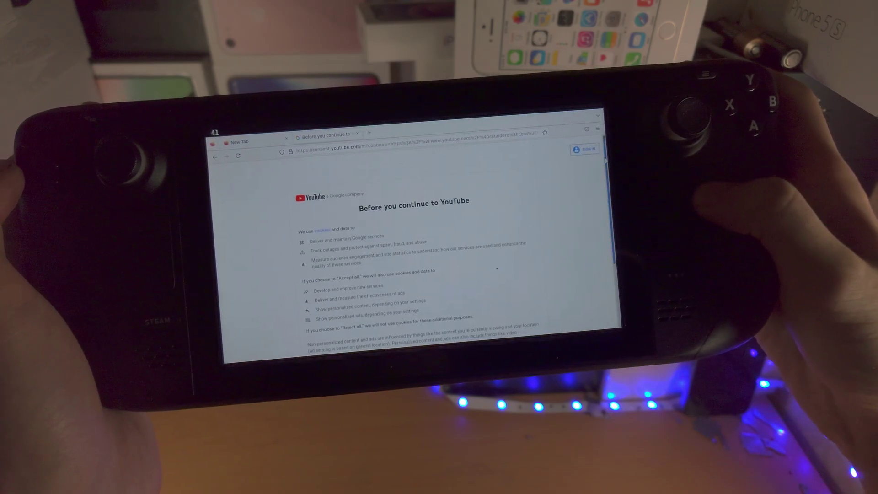
scroll(496, 271, "down", 5)
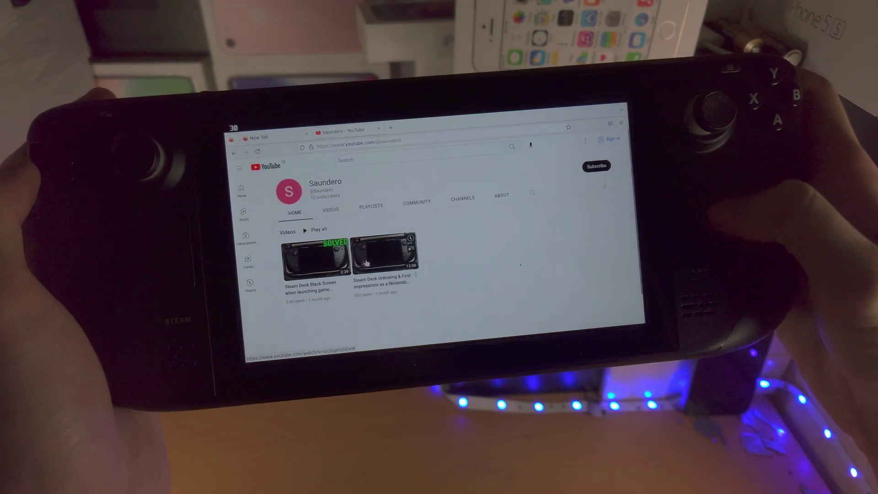
left_click_drag(308, 196, 338, 190)
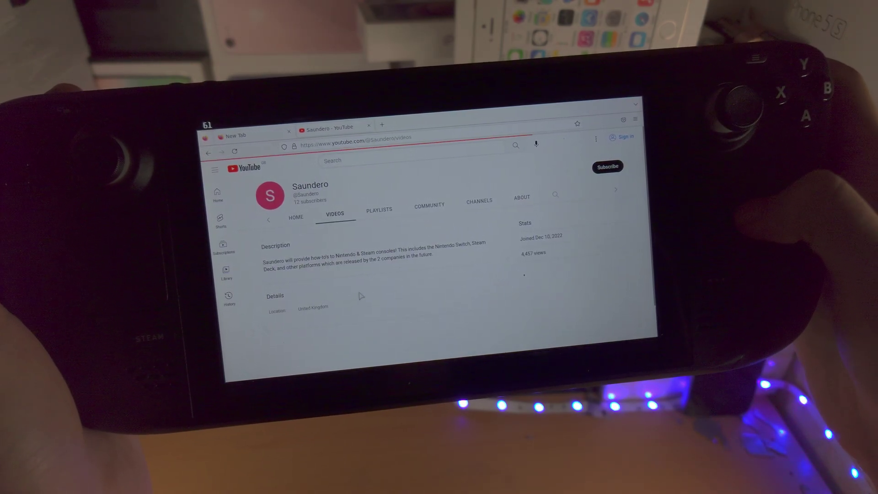
left_click(382, 262)
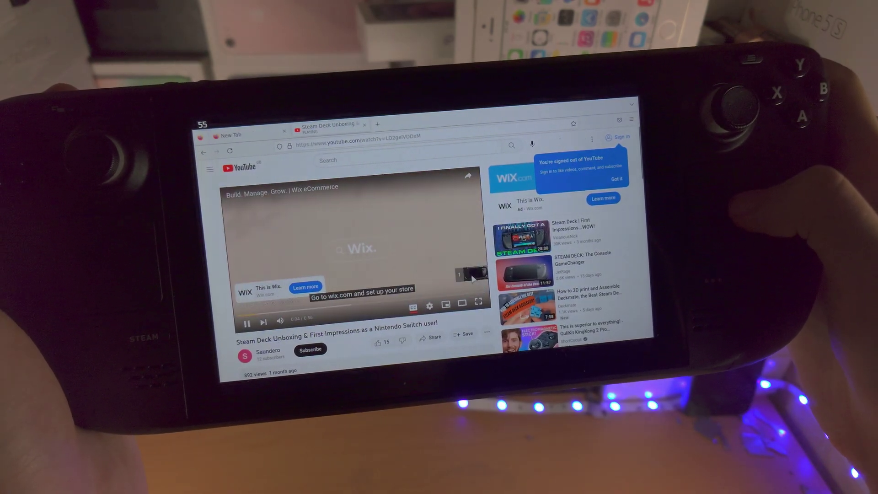
Toggle the ad fullscreen and back, skip the Wix ad, then close the video tab.
double_click(429, 245)
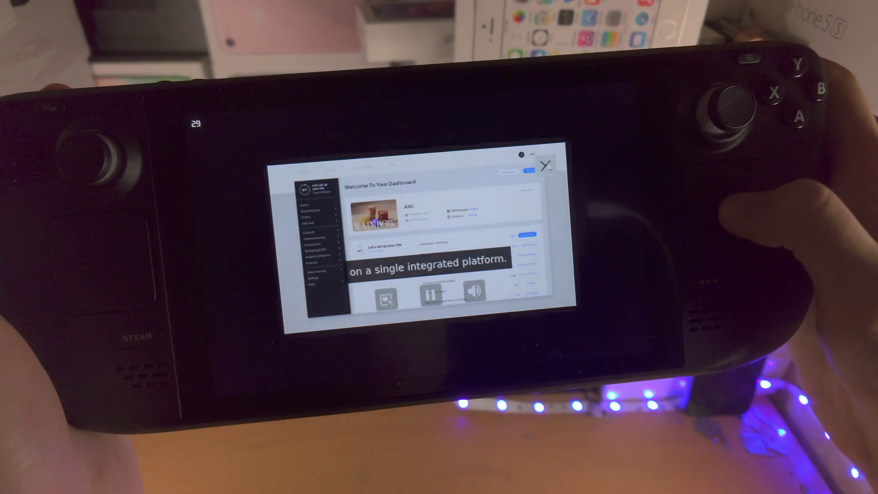
double_click(338, 245)
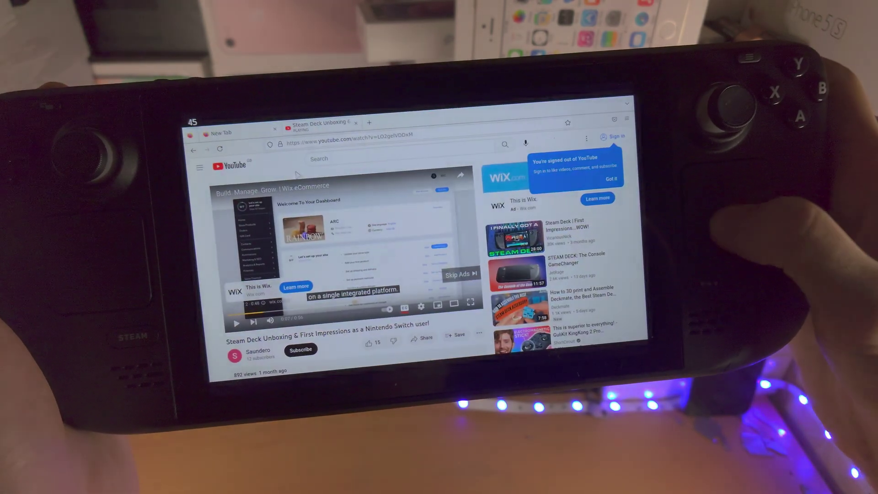
left_click(456, 274)
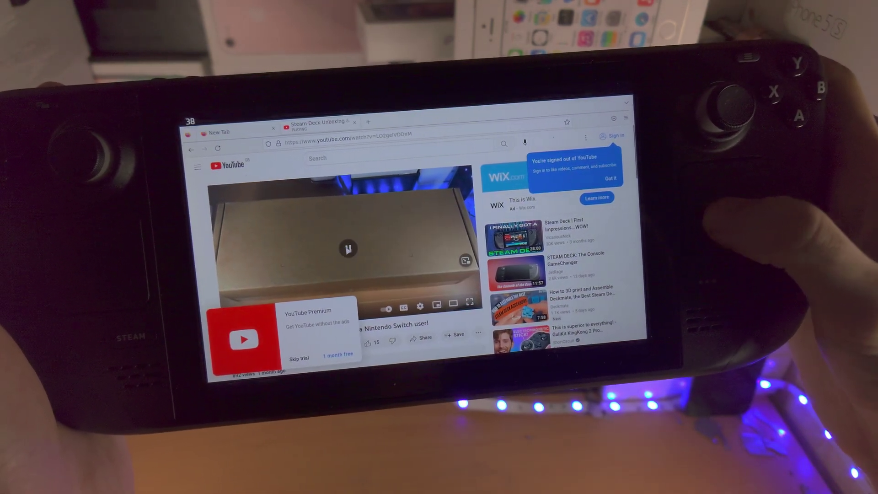
left_click(352, 121)
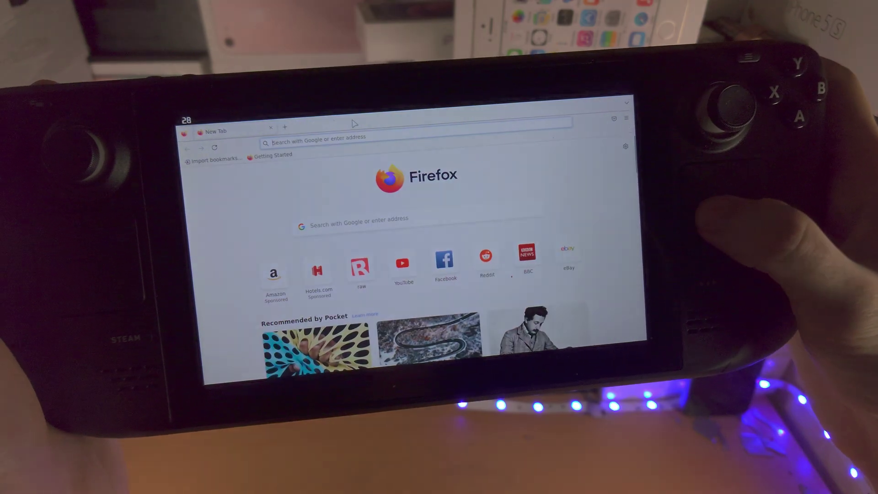